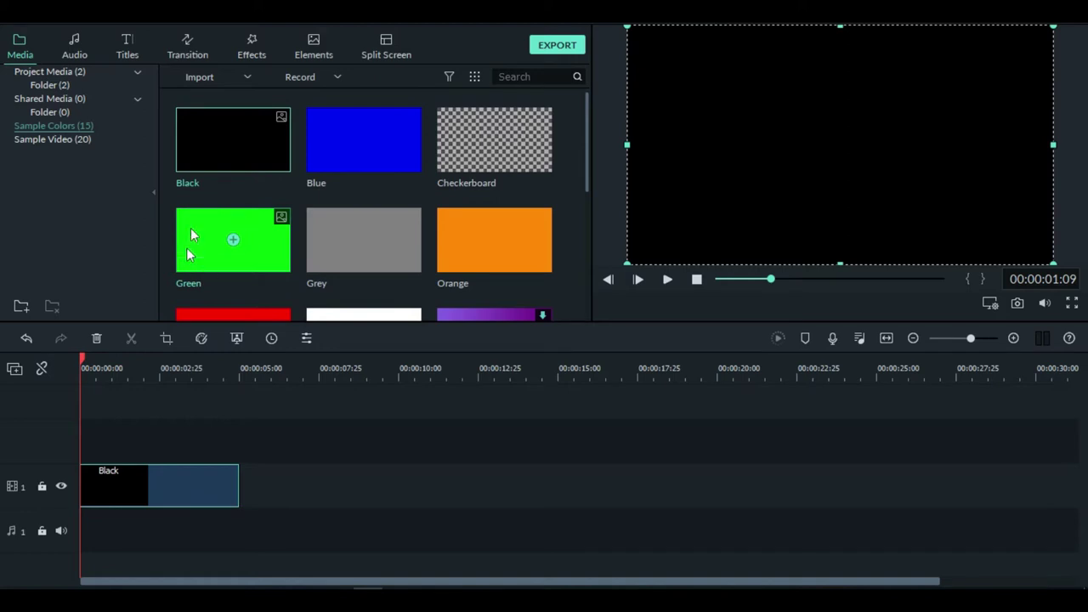
- Place the Green sample color on the track above the Black clip at the timeline start and apply the Image Mask effect to it
drag(200, 231, 77, 439)
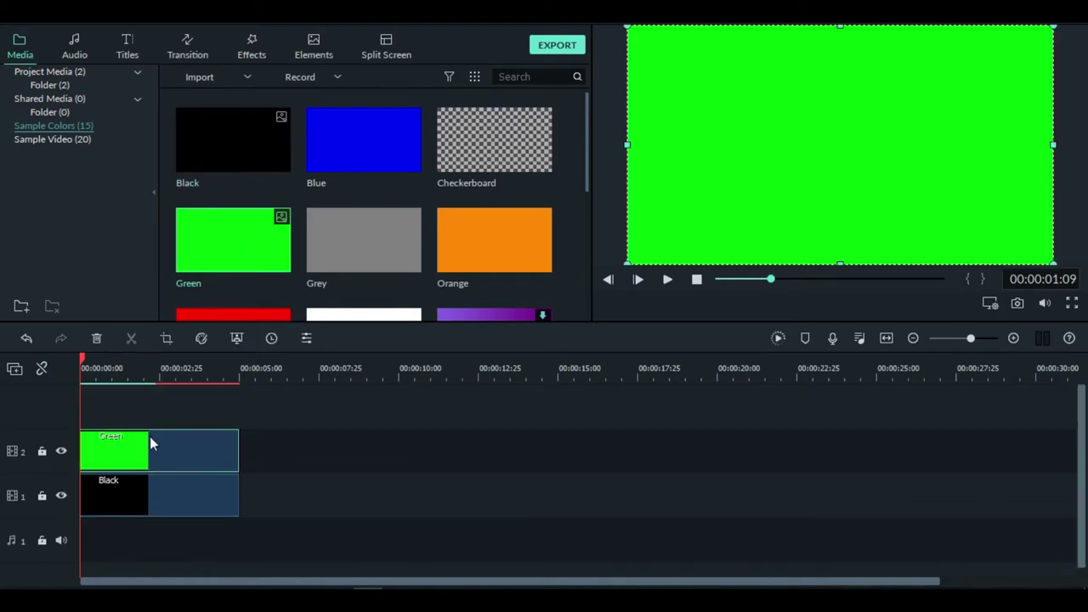
click(247, 51)
click(144, 101)
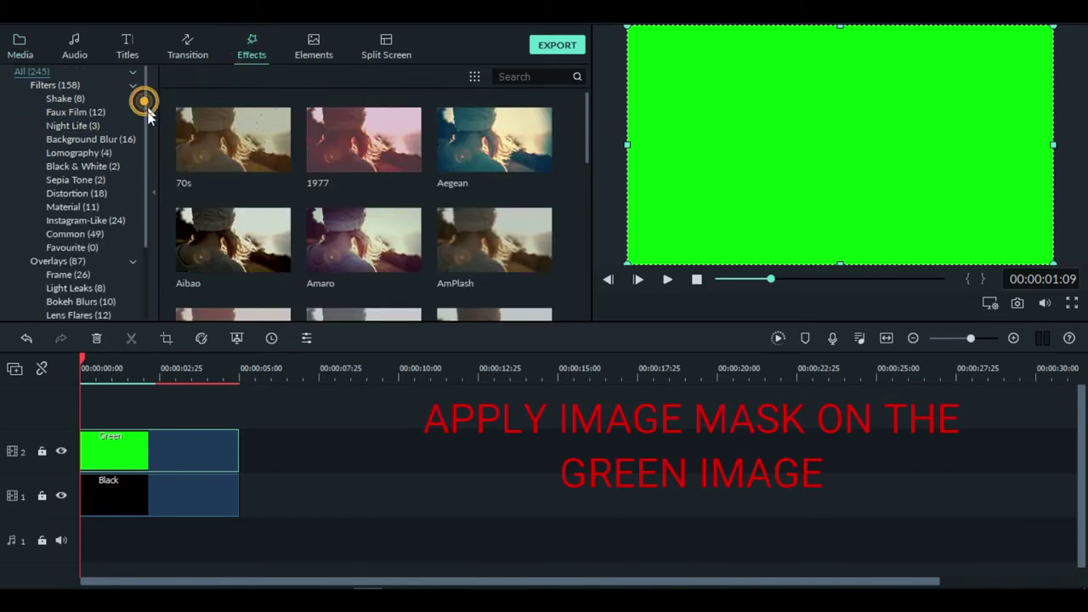
drag(147, 109, 129, 215)
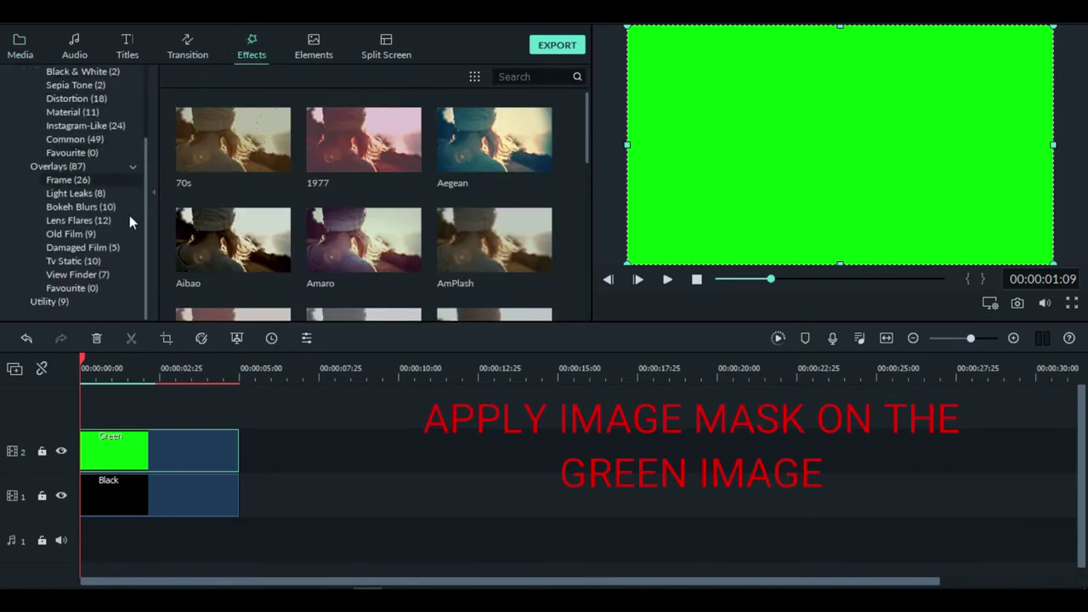
click(48, 306)
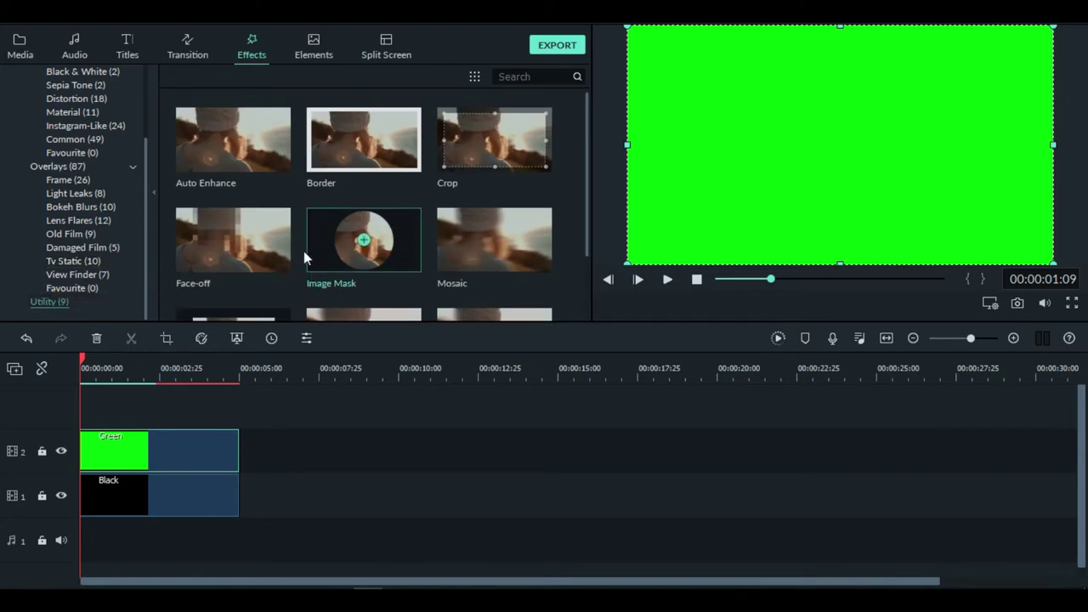
drag(325, 247, 189, 433)
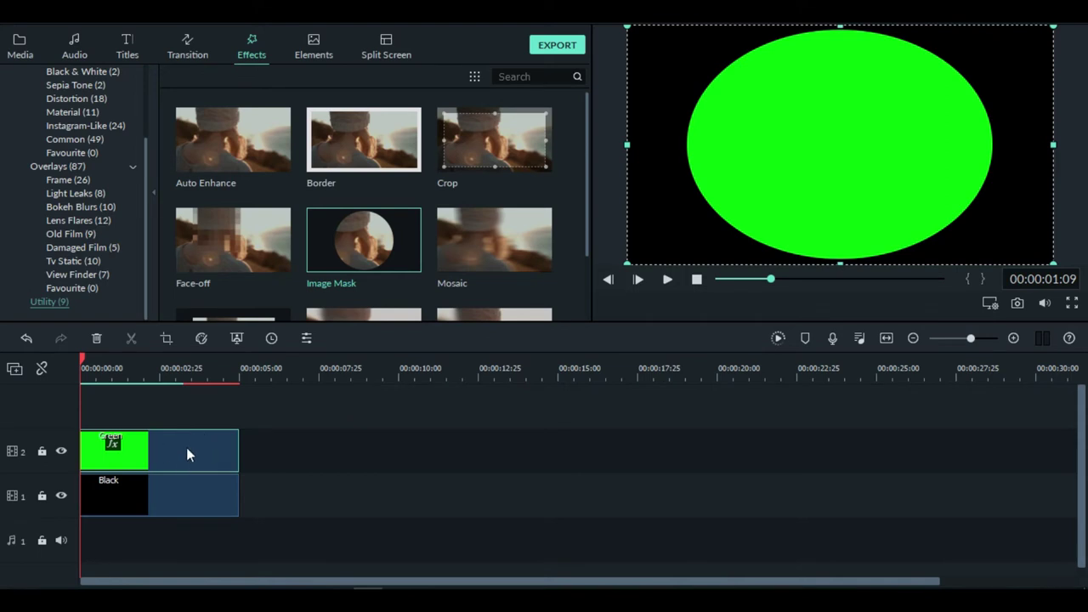
- Open the masked green clip's settings and set the image mask's width to 73 and height to 79
double_click(186, 448)
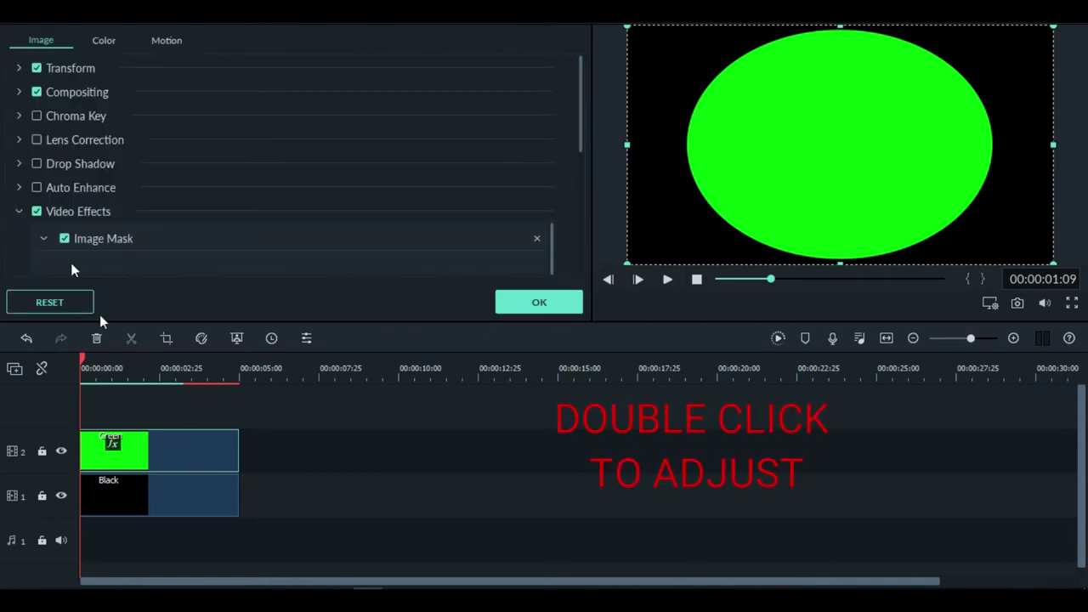
click(19, 212)
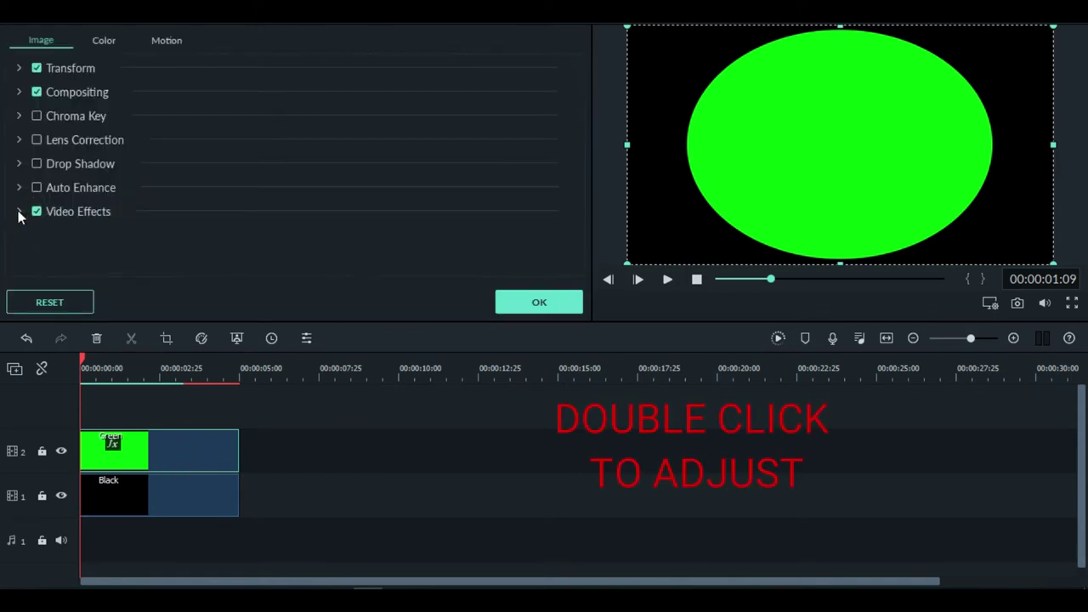
click(17, 208)
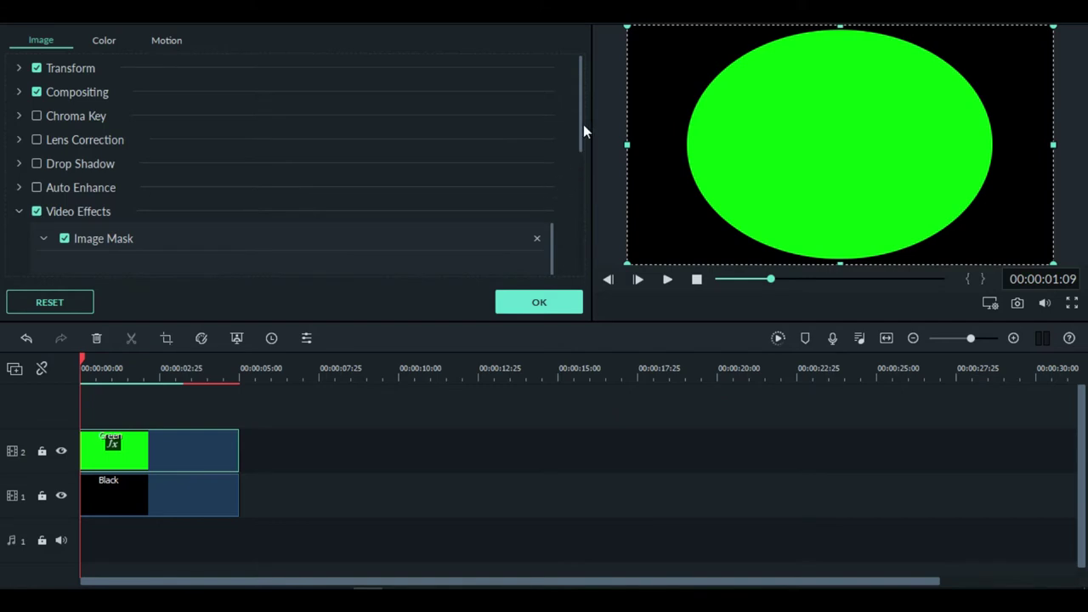
drag(581, 137, 577, 273)
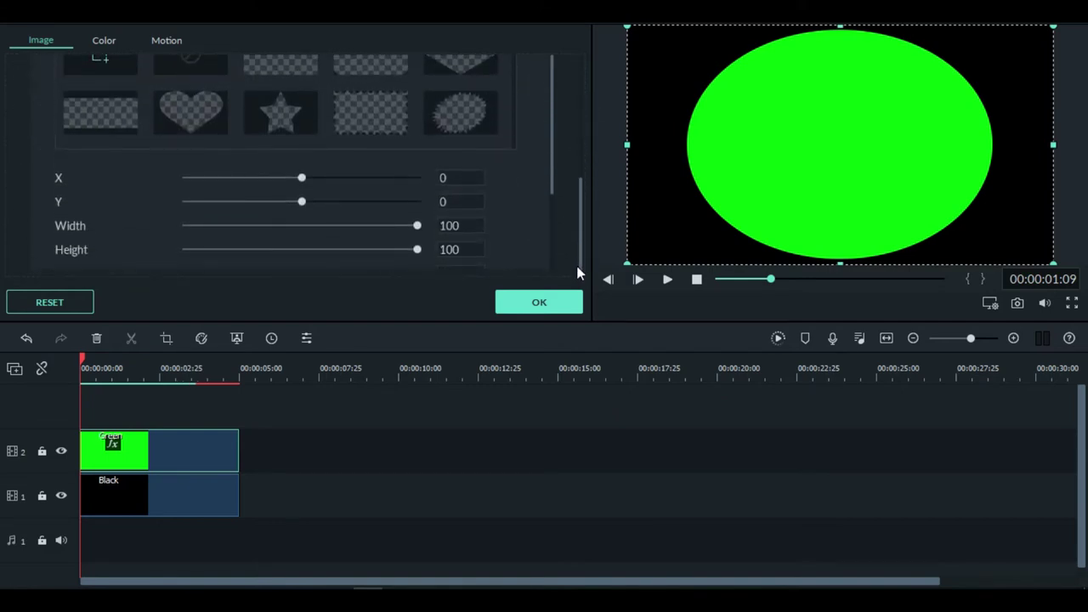
drag(419, 225, 358, 223)
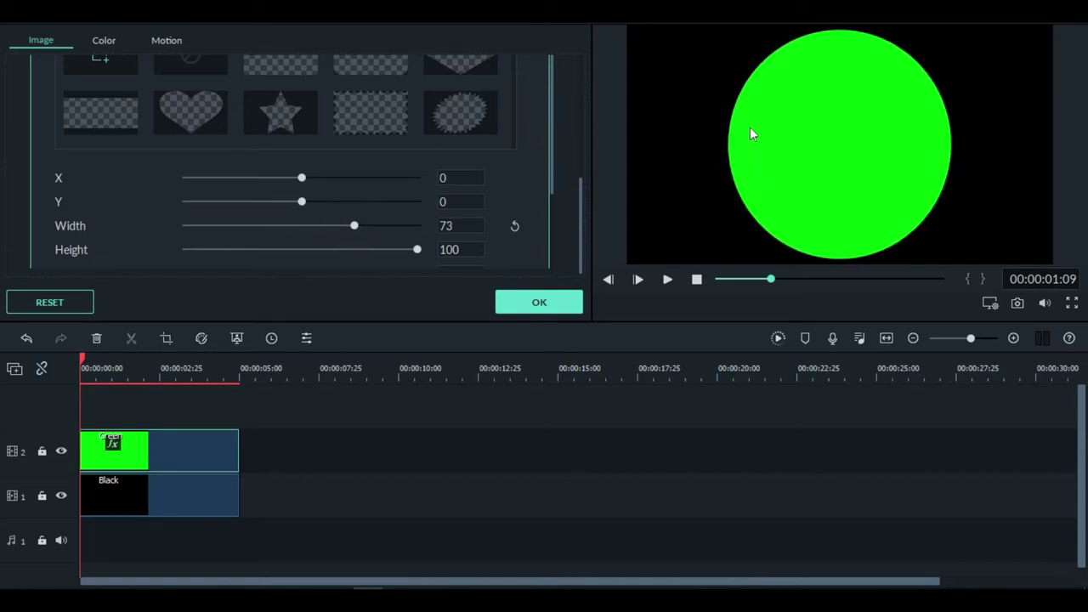
drag(416, 252, 369, 247)
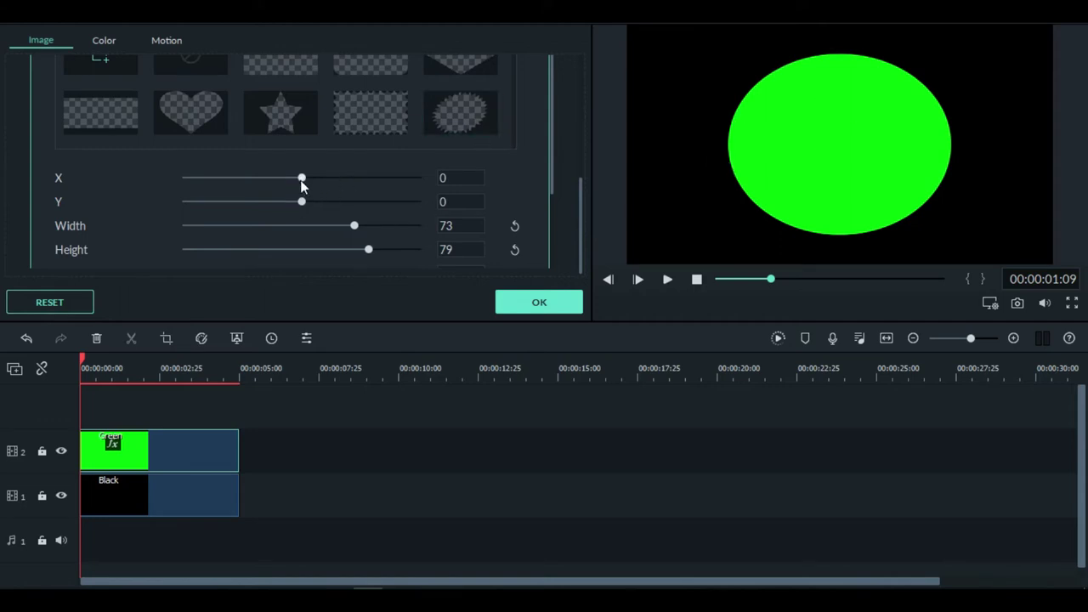
- Set the green clip's mask X position to -103 and its feather to 60.34, keeping the default shape
drag(301, 176, 288, 177)
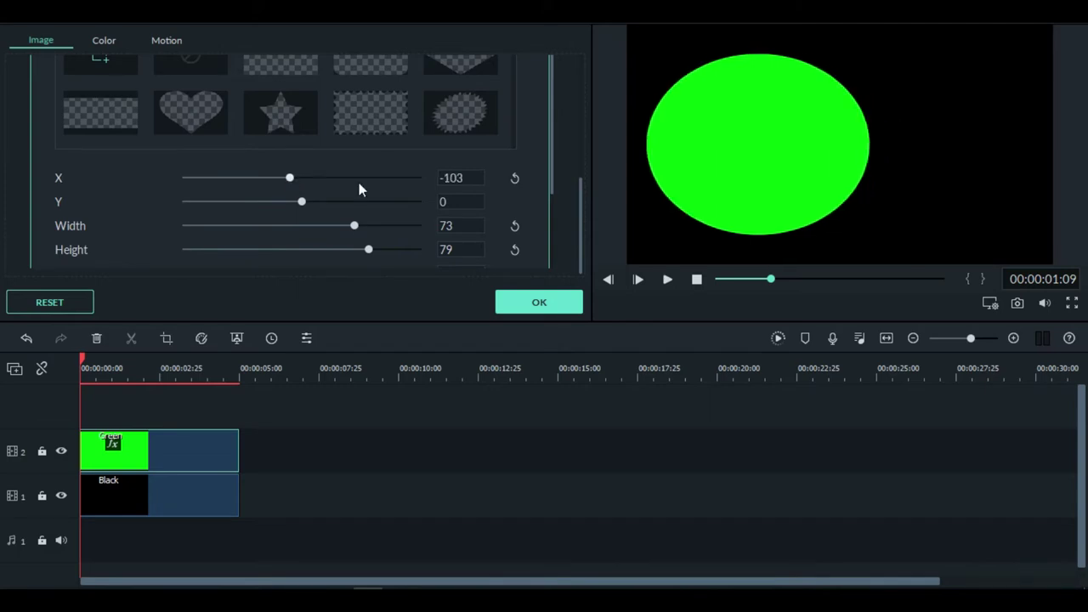
drag(552, 152, 534, 232)
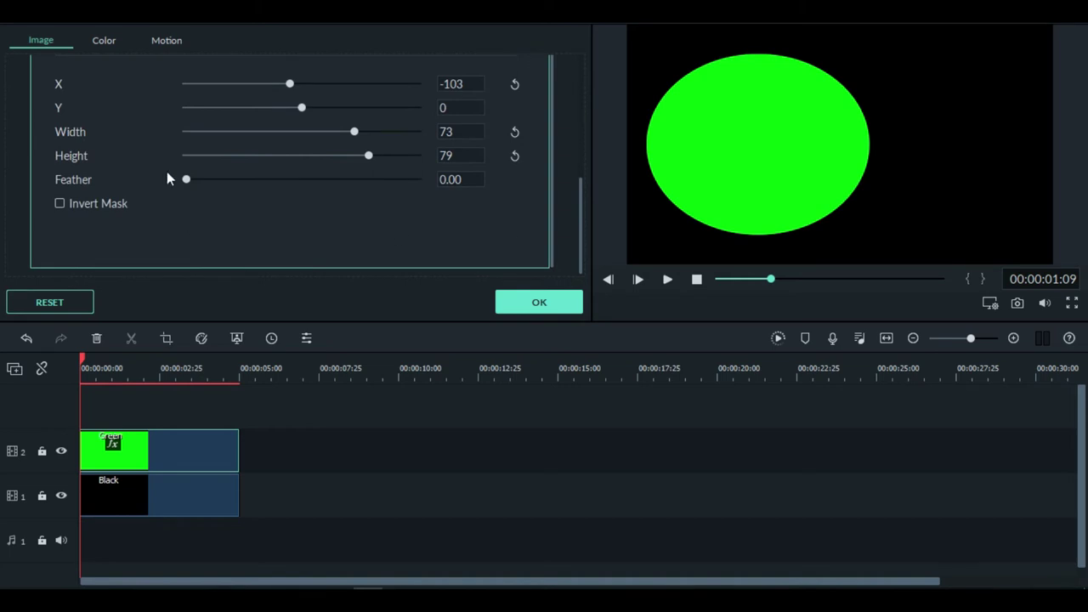
drag(189, 183, 327, 183)
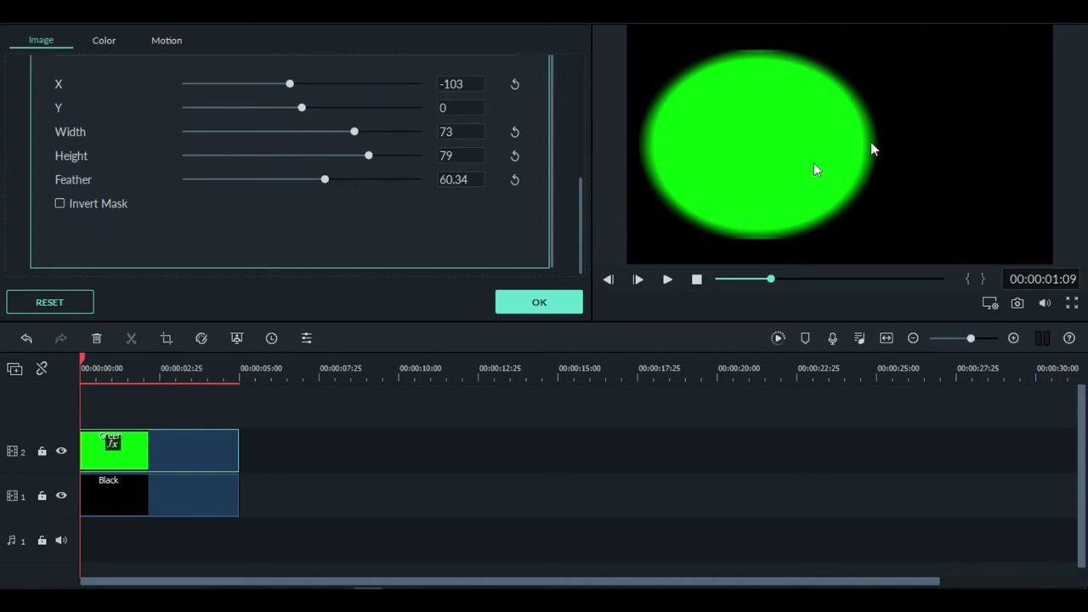
click(527, 306)
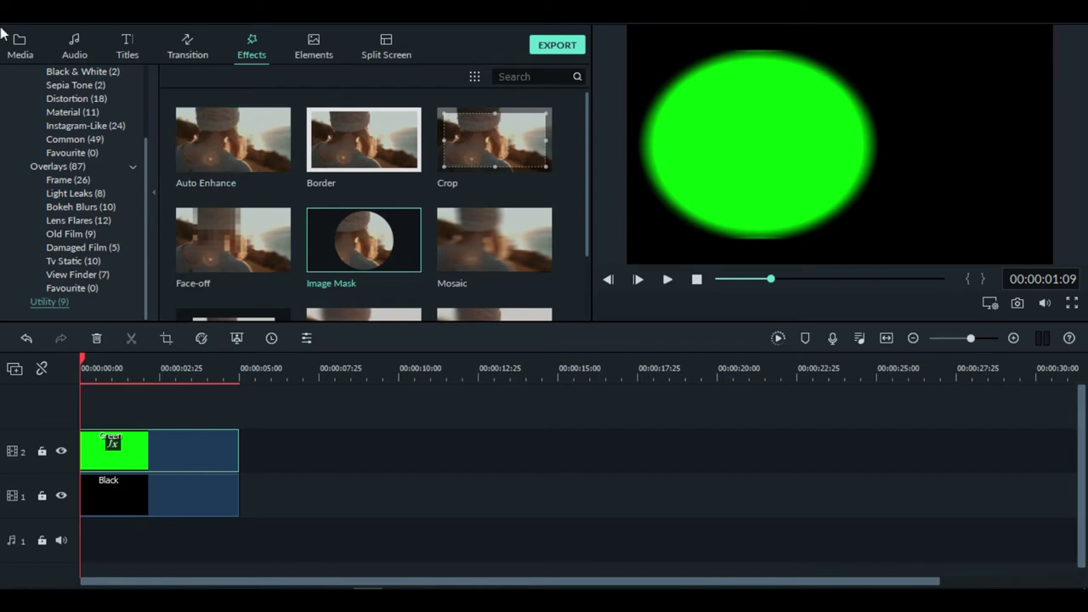
- Place a second Green clip on track 3 at the timeline start and paste the first green clip's mask effect onto it
click(18, 51)
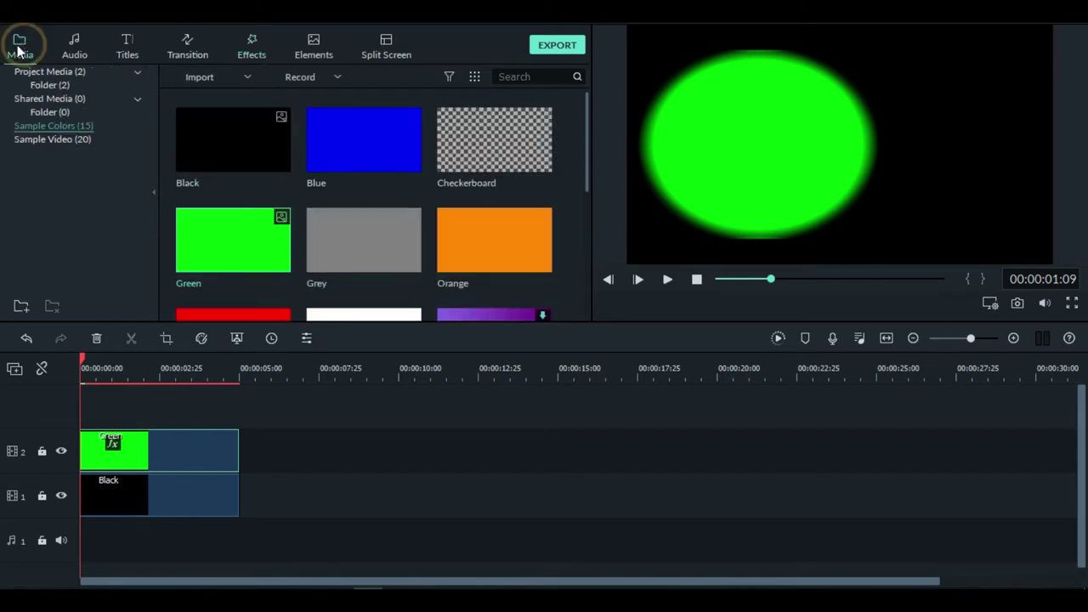
drag(195, 235, 80, 404)
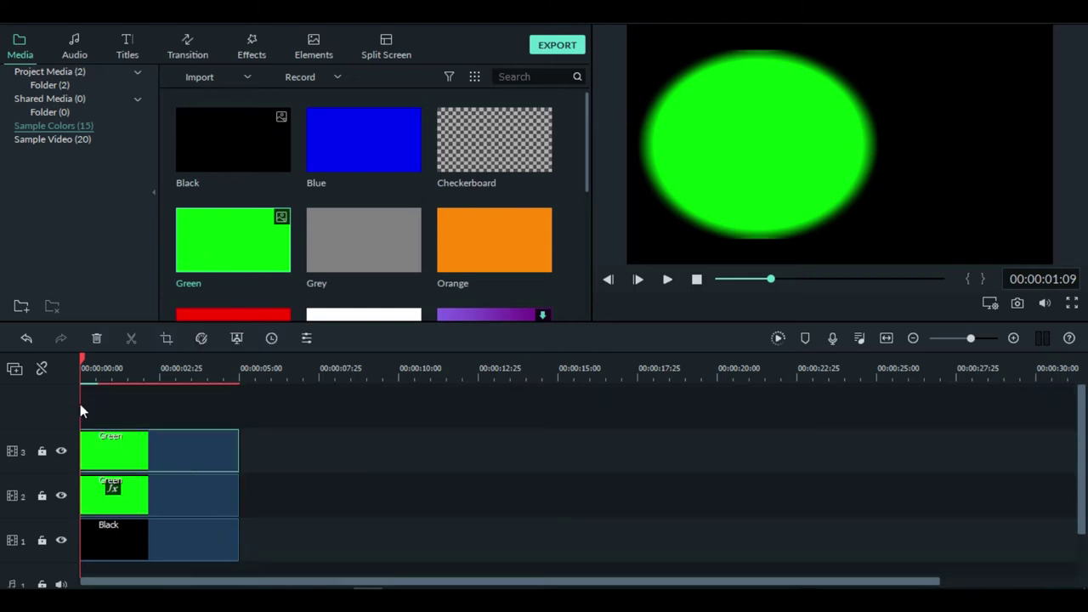
click(184, 500)
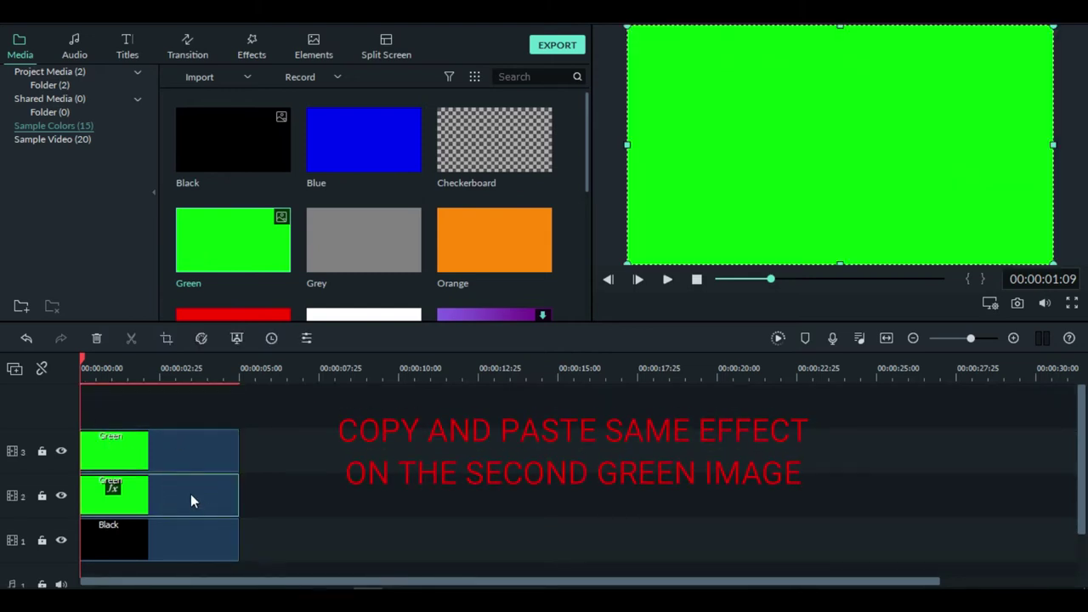
right_click(191, 494)
click(238, 449)
click(200, 437)
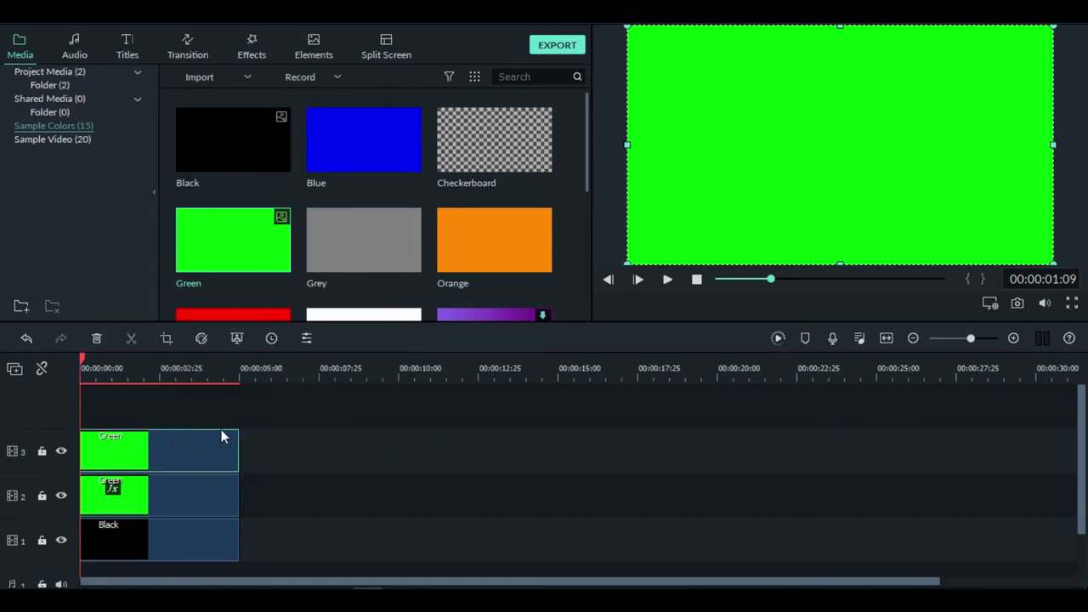
right_click(213, 449)
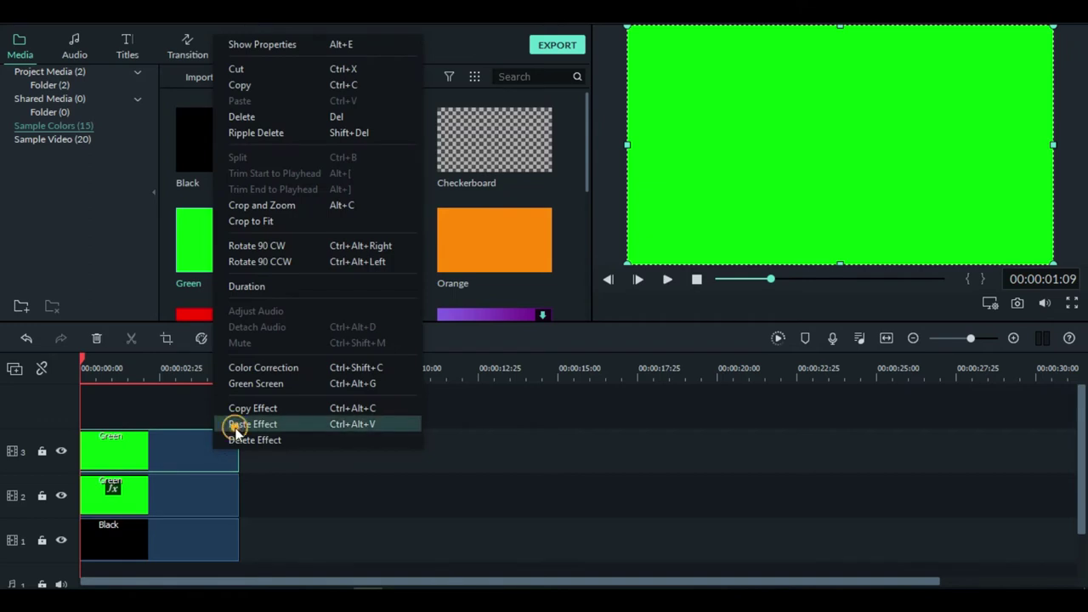
click(234, 424)
- Set the track 3 green clip's mask X position to 62 so the two ovals overlap side by side
double_click(220, 445)
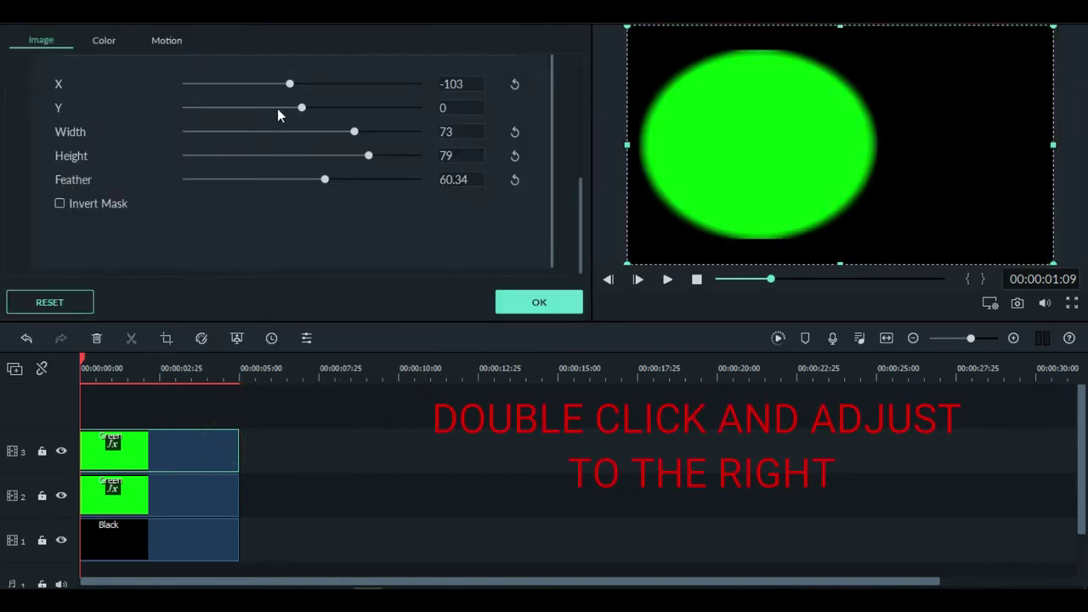
mouse_move(290, 86)
mouse_down()
mouse_move(332, 85)
mouse_move(308, 84)
mouse_up()
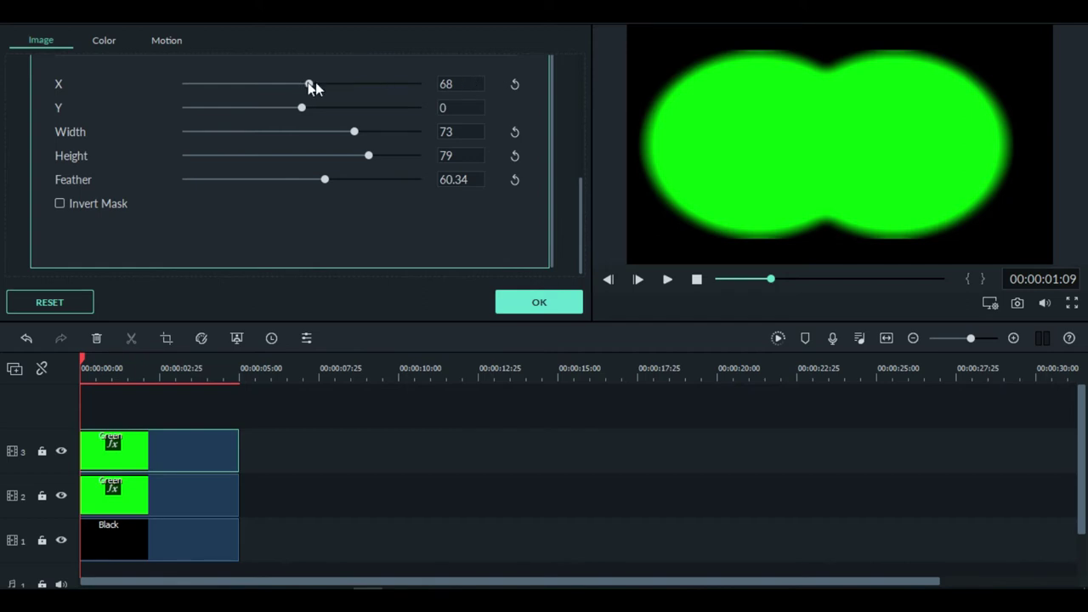
drag(310, 84, 308, 84)
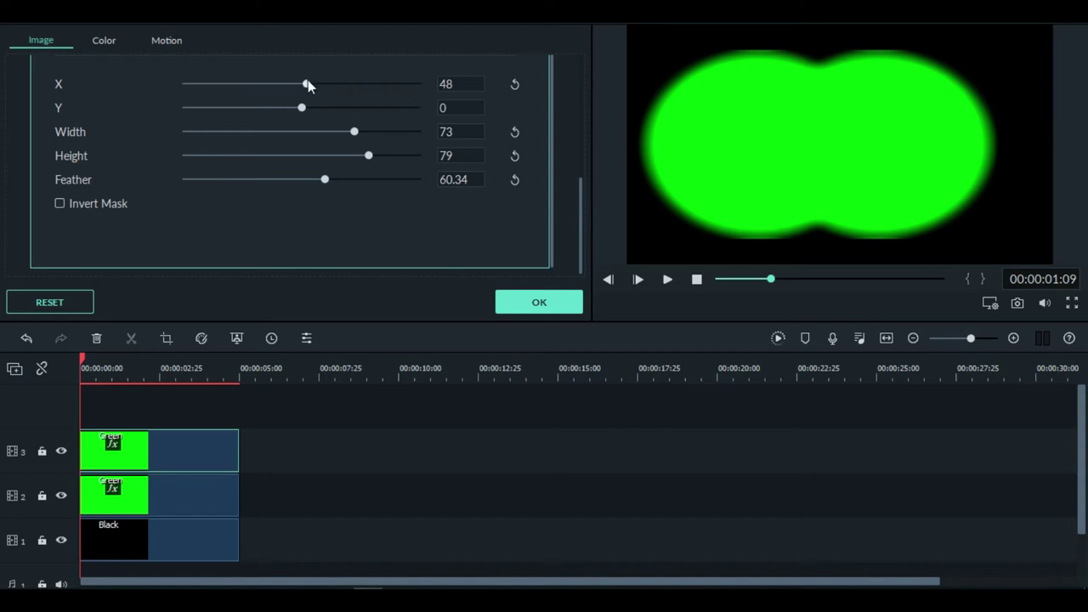
drag(307, 84, 310, 83)
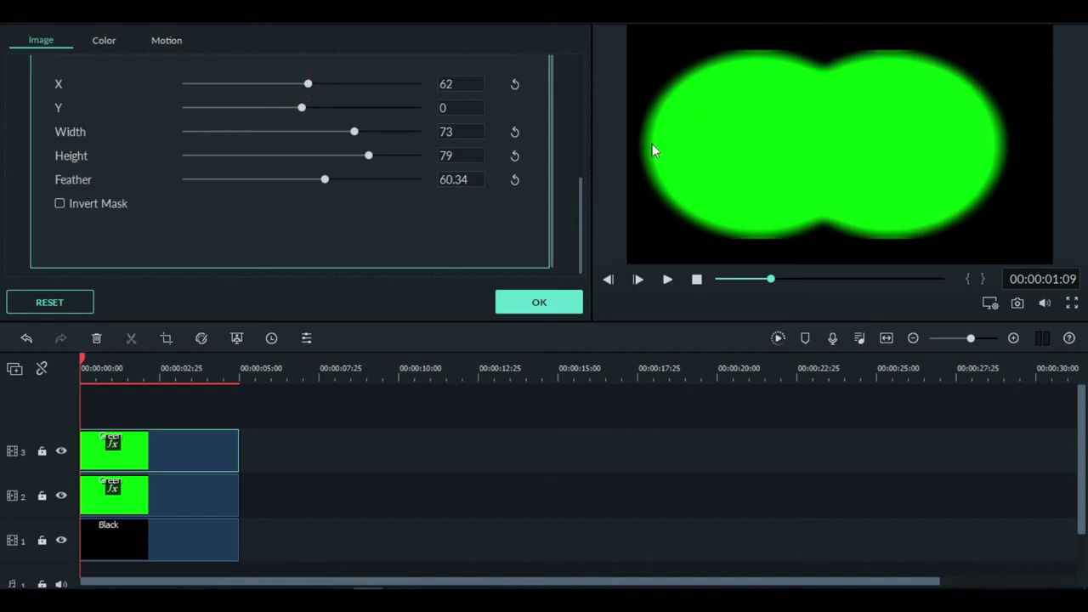
click(529, 303)
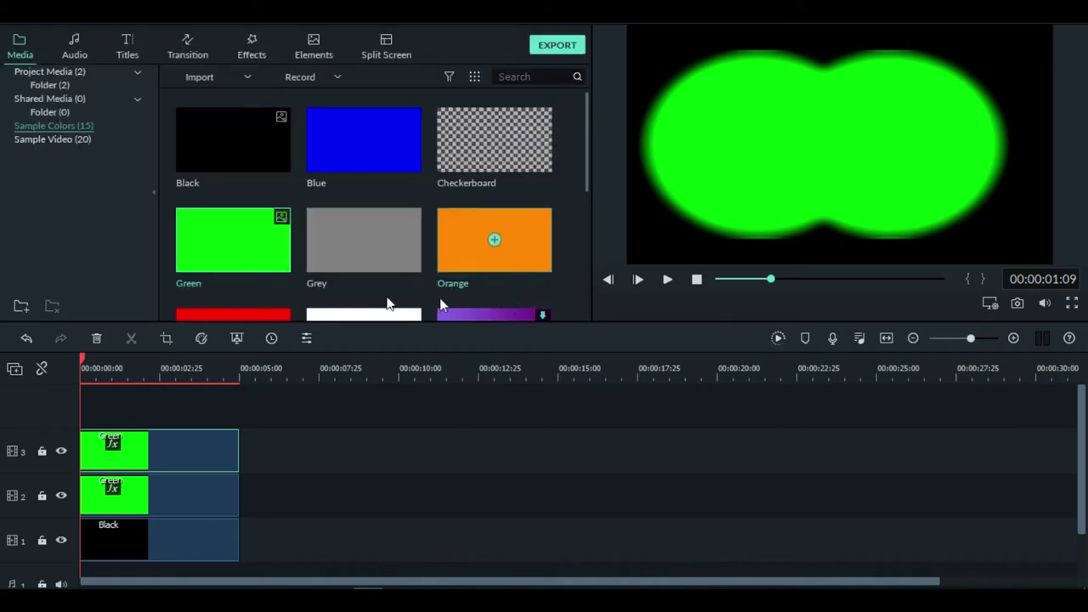
- Take a snapshot of the binocular-shaped green image into the project media and delete all clips from the timeline
click(28, 73)
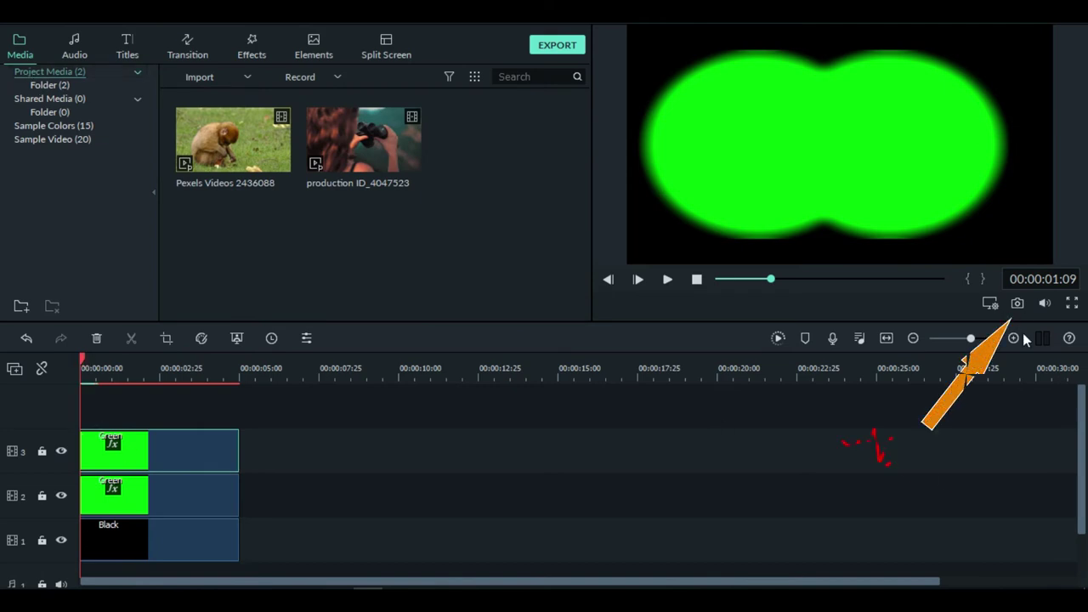
click(1018, 303)
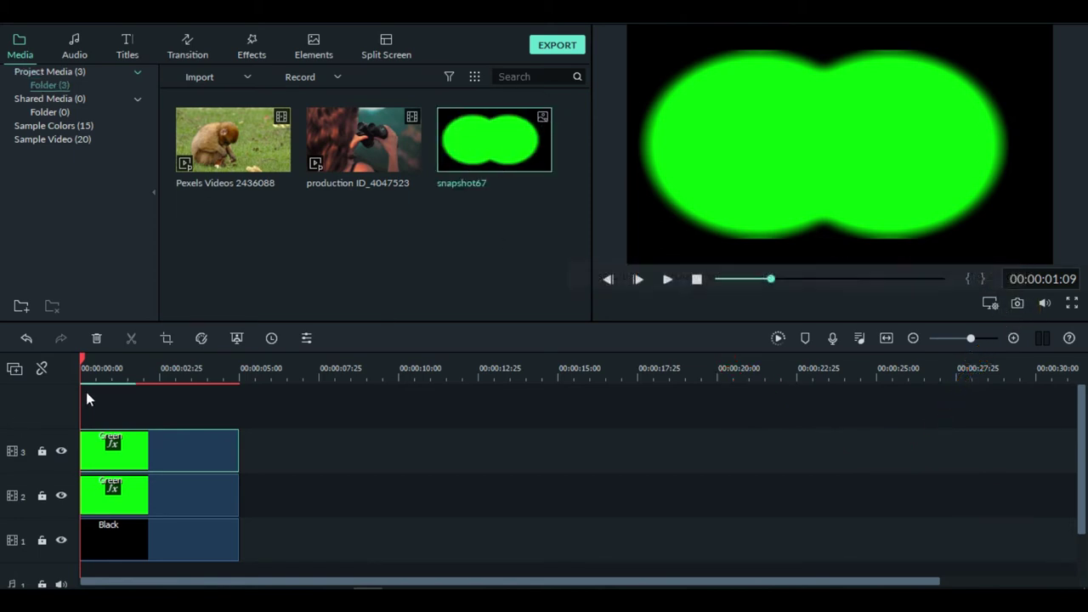
drag(100, 403, 195, 521)
click(96, 338)
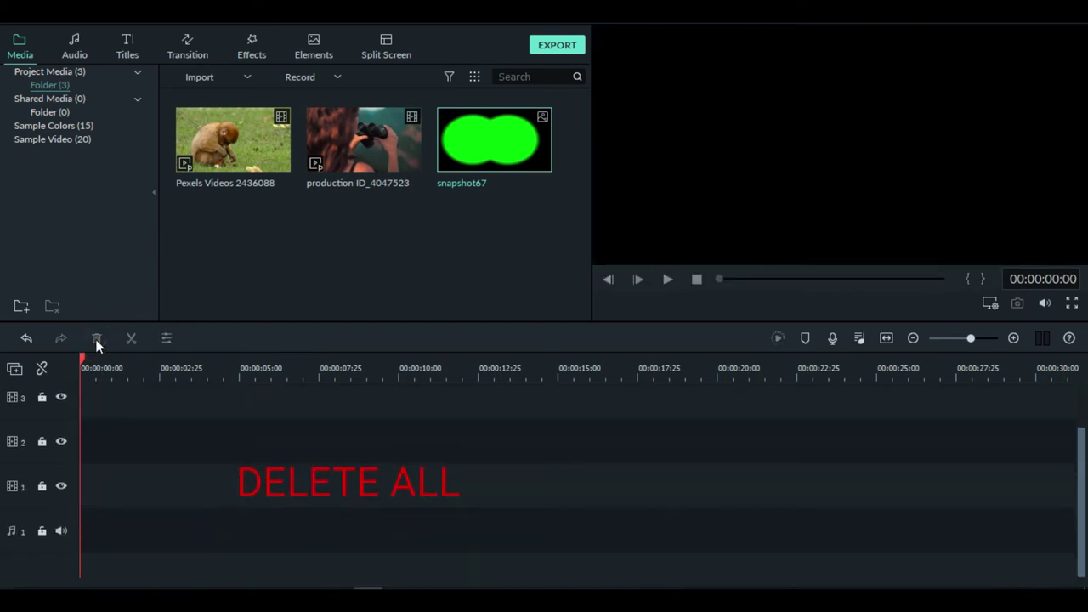
- Place the production ID_4047523 clip at the start of track 1 and the Pexels Videos 2436088 clip directly after it
mouse_move(357, 177)
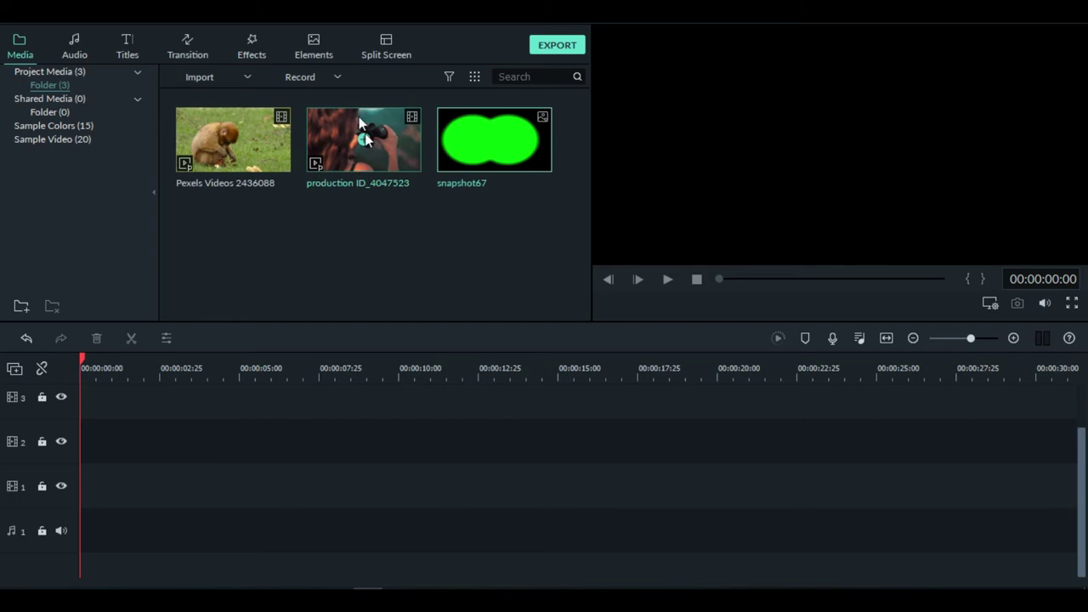
drag(336, 130, 83, 478)
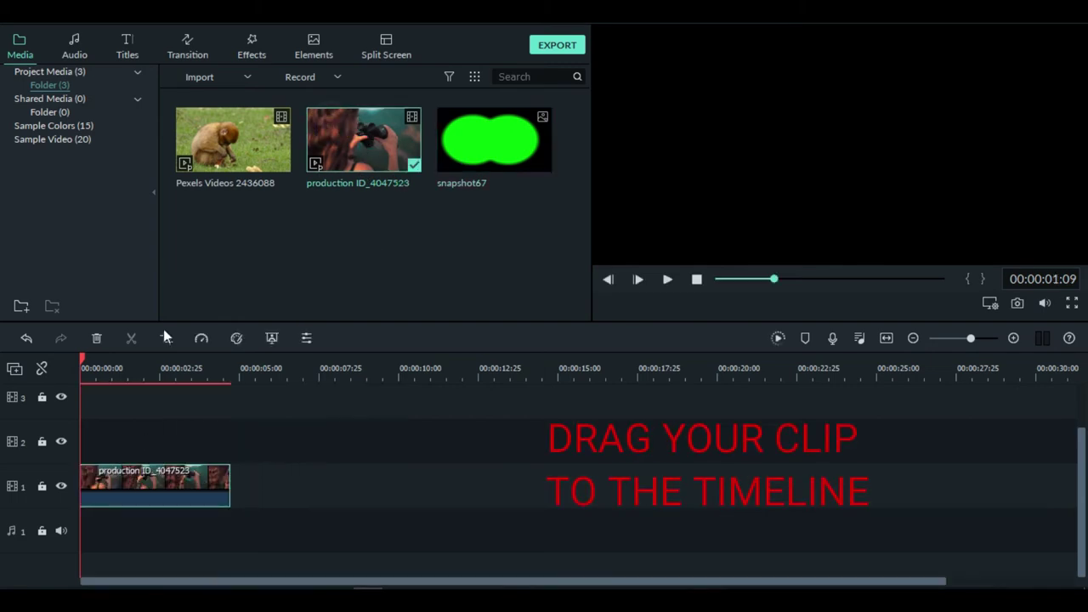
mouse_move(199, 130)
drag(199, 137, 226, 480)
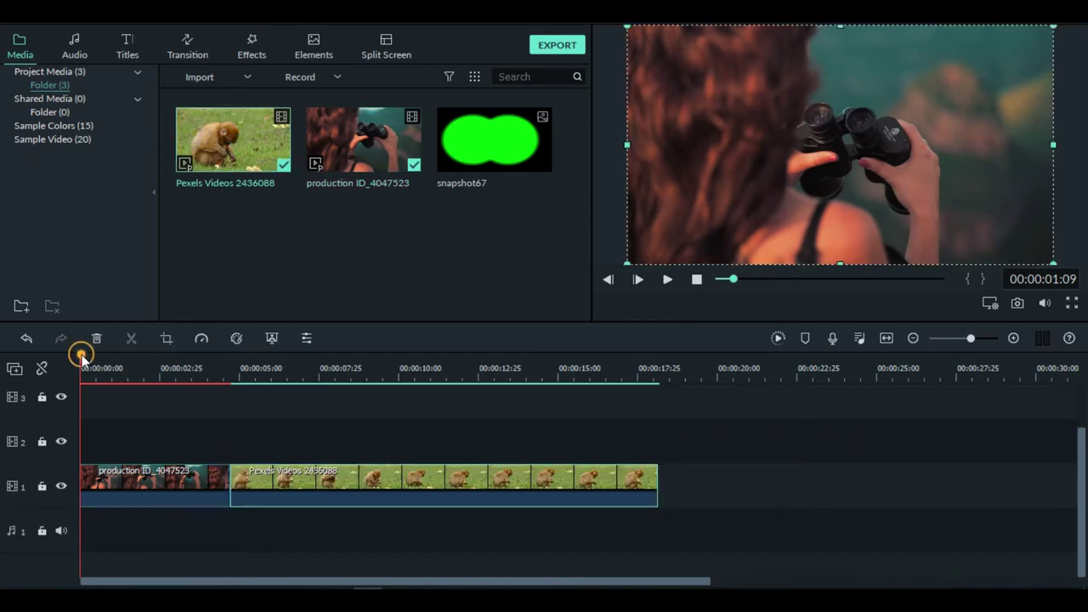
- Render and play back the two-clip sequence from the start, returning the playhead to about 00:00:02:43
click(82, 355)
click(779, 337)
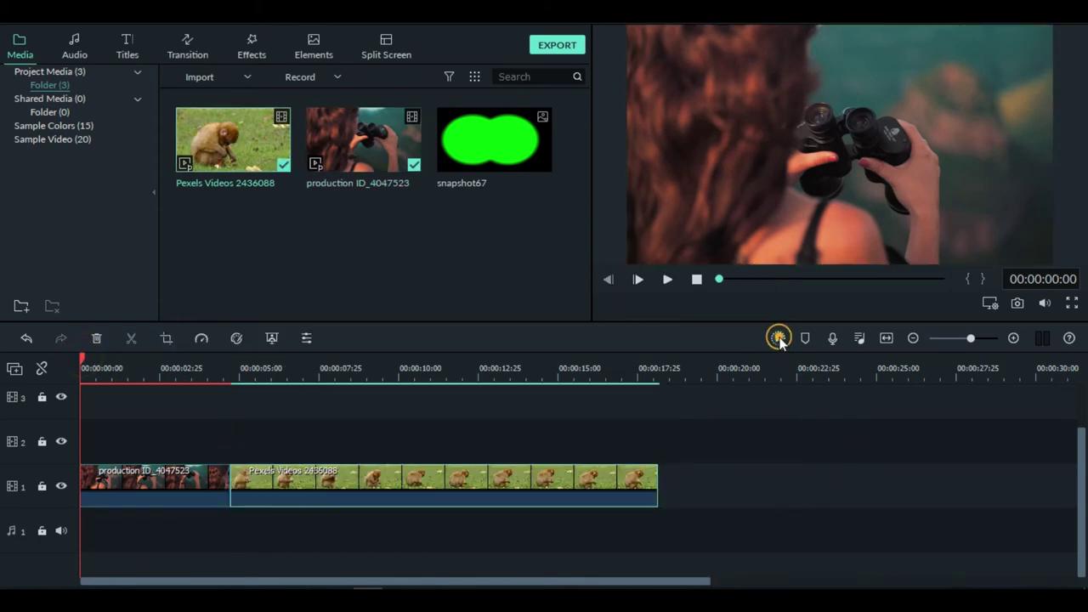
click(667, 279)
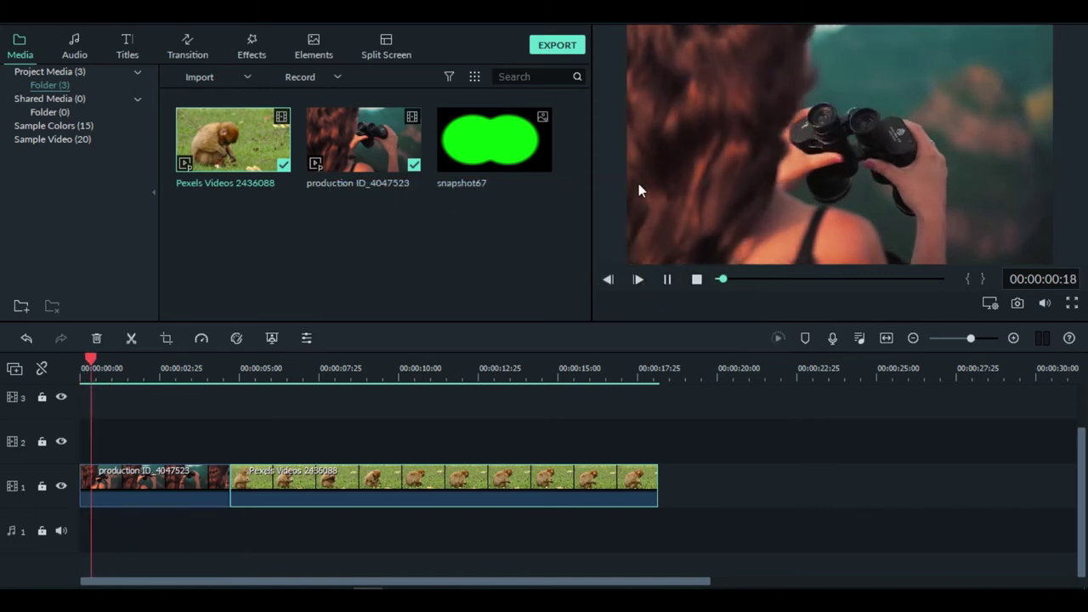
click(668, 279)
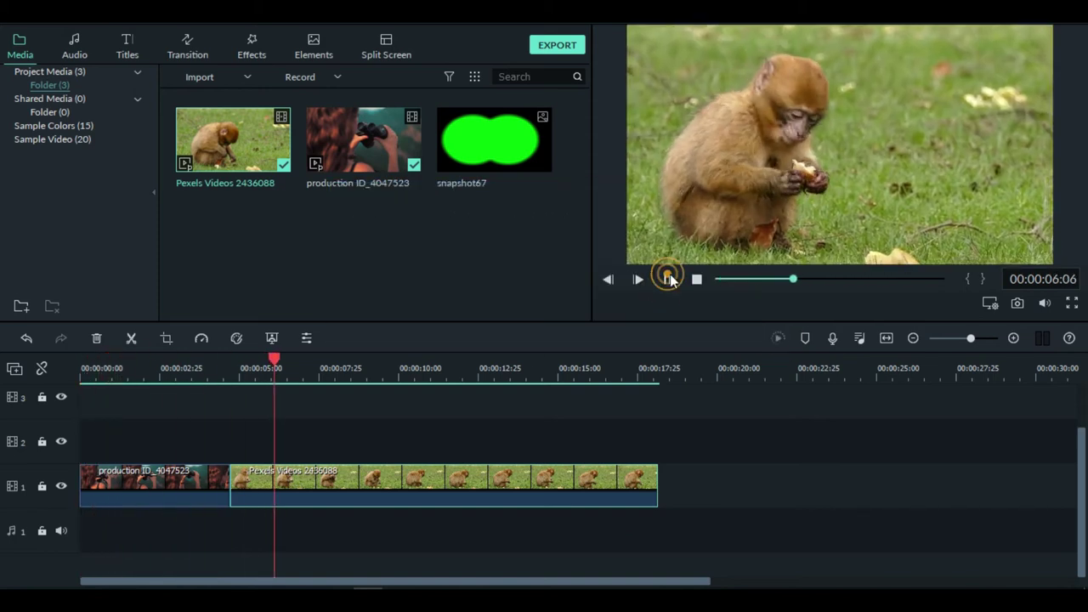
drag(275, 366, 175, 416)
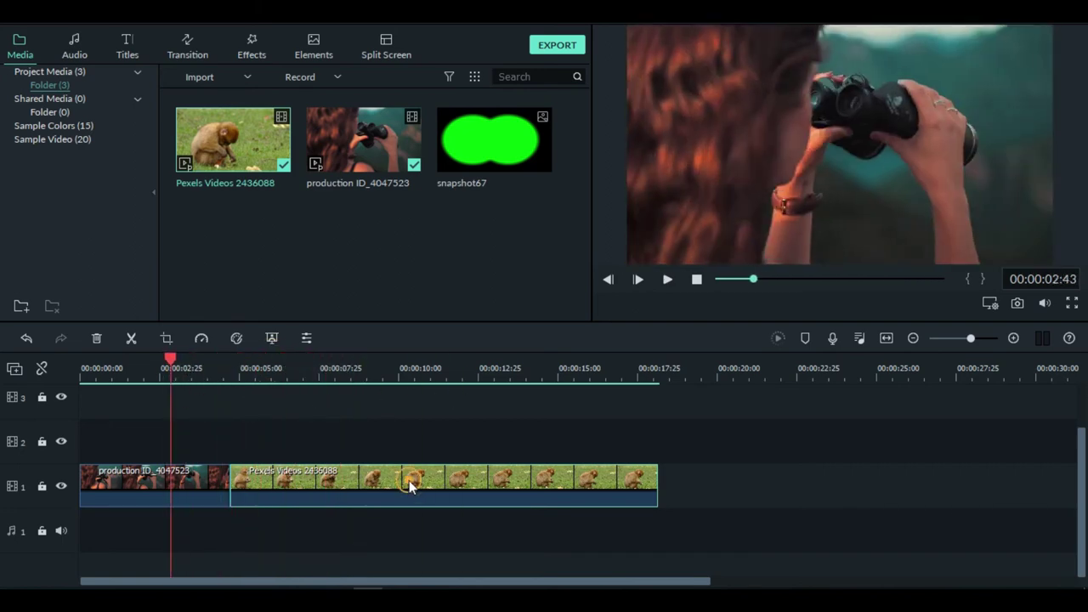
- Color-correct the Pexels Videos 2436088 clip with a white balance tint of -100 and a temperature of -19.65
right_click(409, 481)
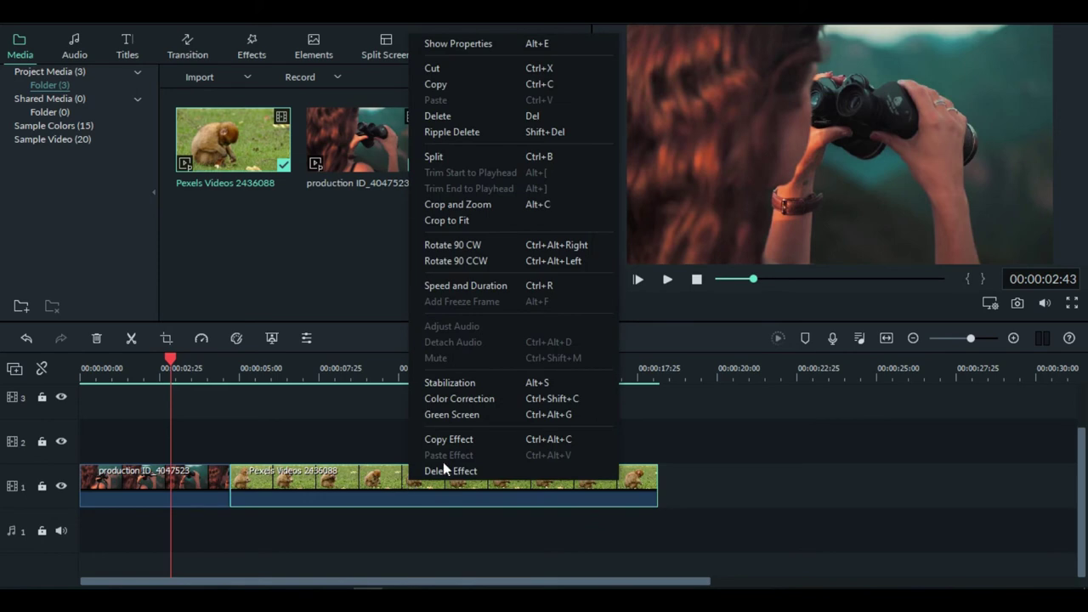
click(479, 399)
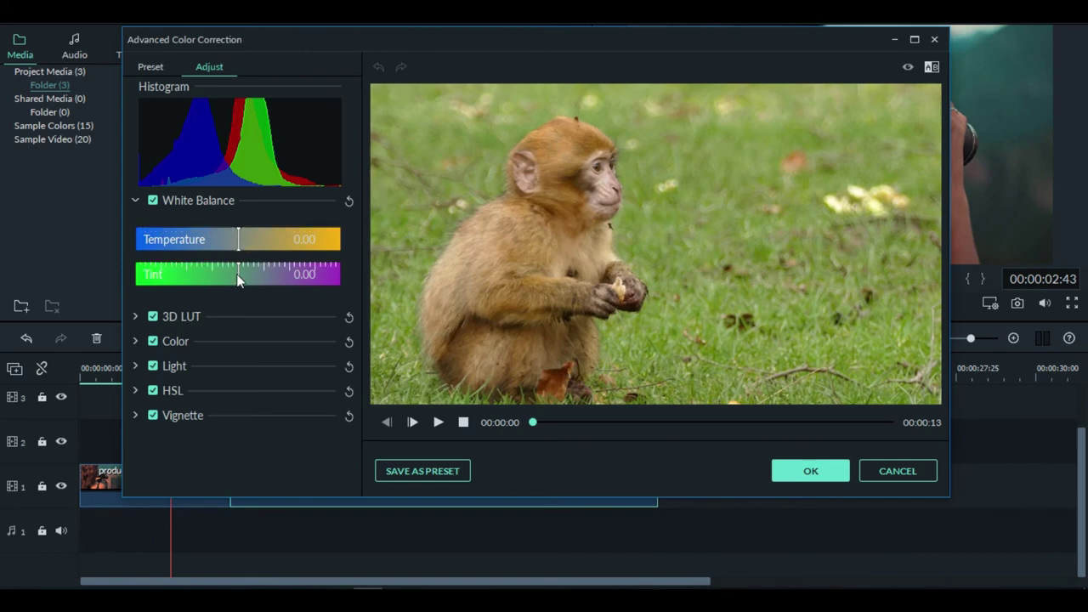
drag(240, 277, 130, 287)
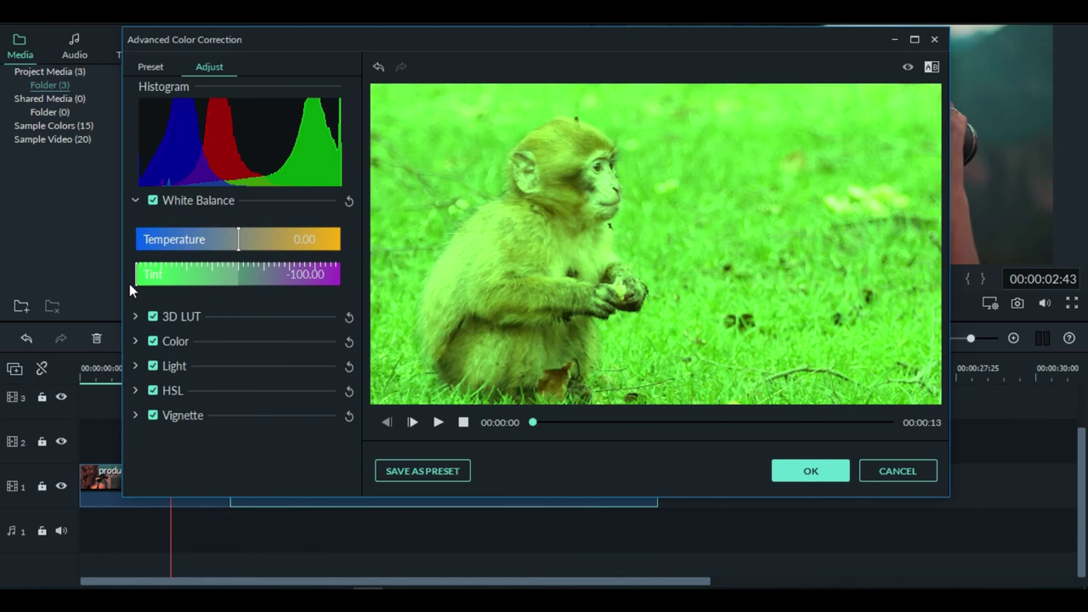
mouse_move(176, 242)
mouse_down()
mouse_move(132, 240)
mouse_move(256, 238)
mouse_move(179, 240)
mouse_up()
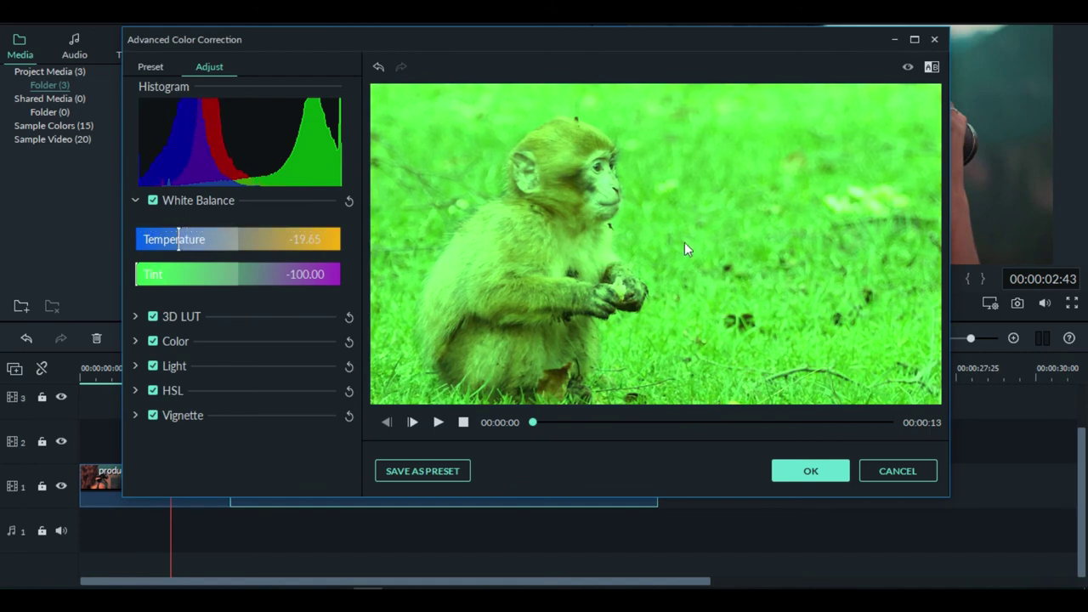
click(812, 471)
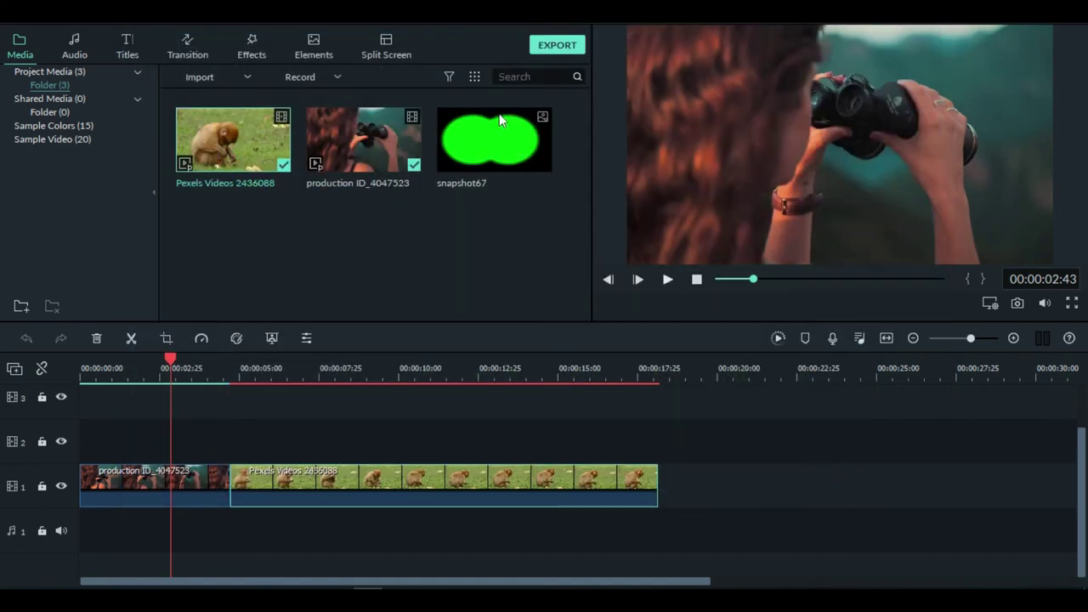
- Place snapshot67 on track 2 spanning the whole monkey clip and key out its green with Chroma Key at the default settings
drag(460, 145, 234, 438)
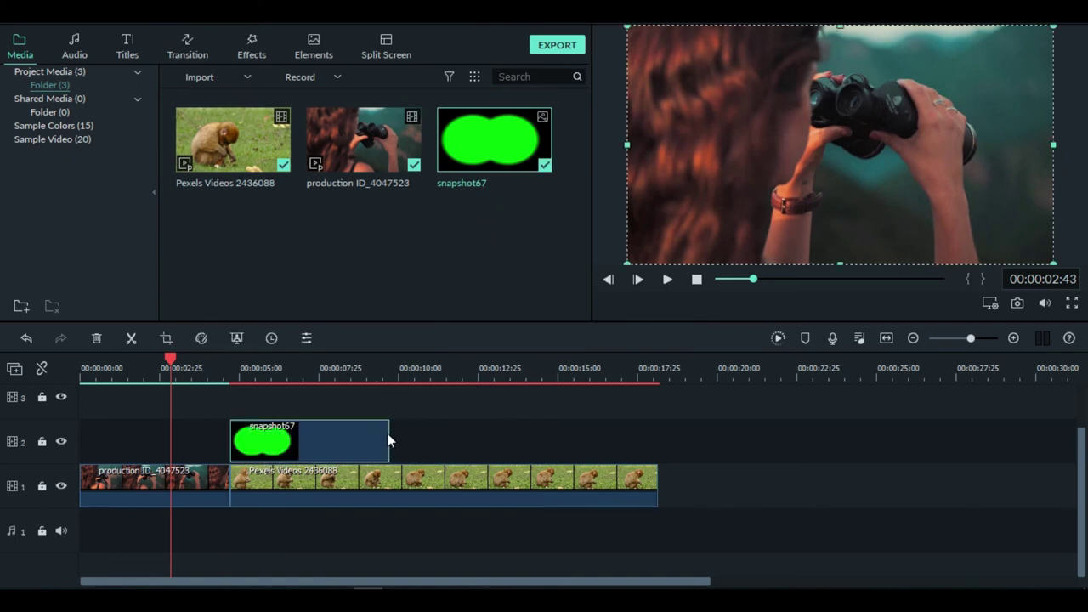
drag(393, 440, 656, 443)
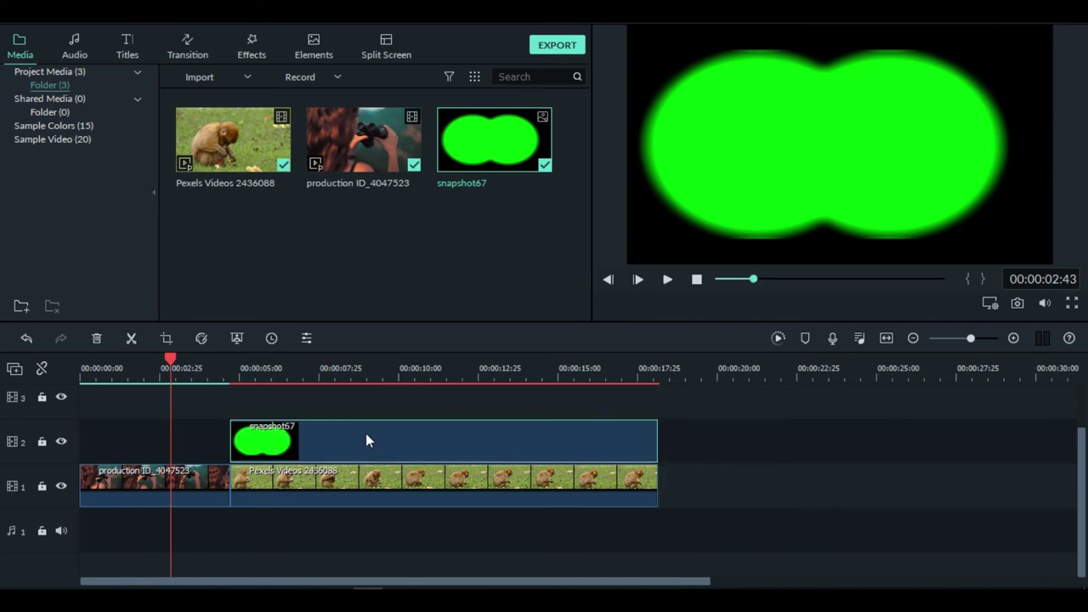
double_click(364, 433)
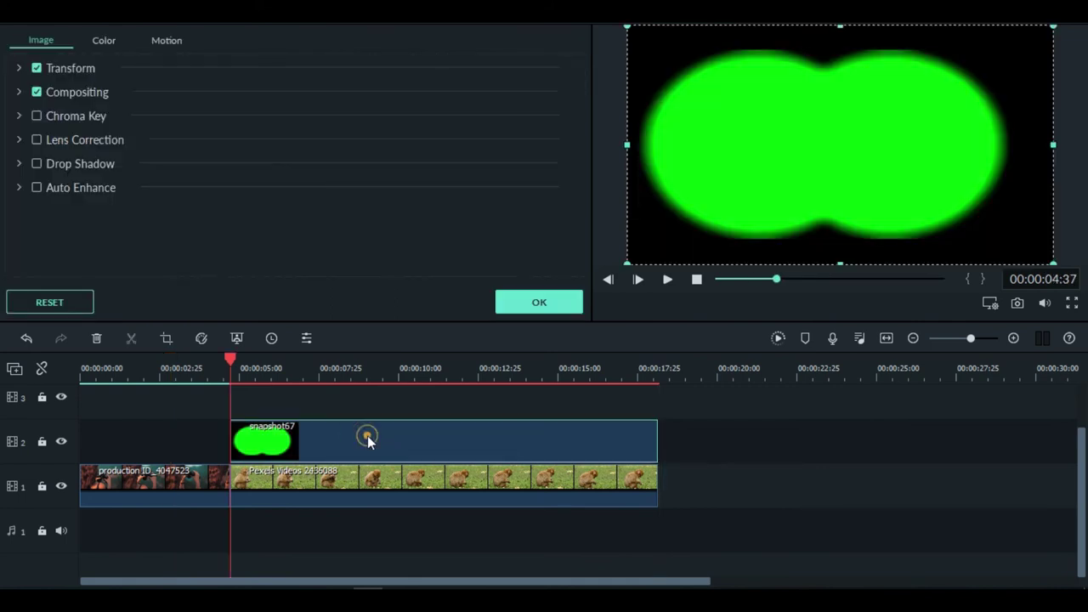
double_click(364, 437)
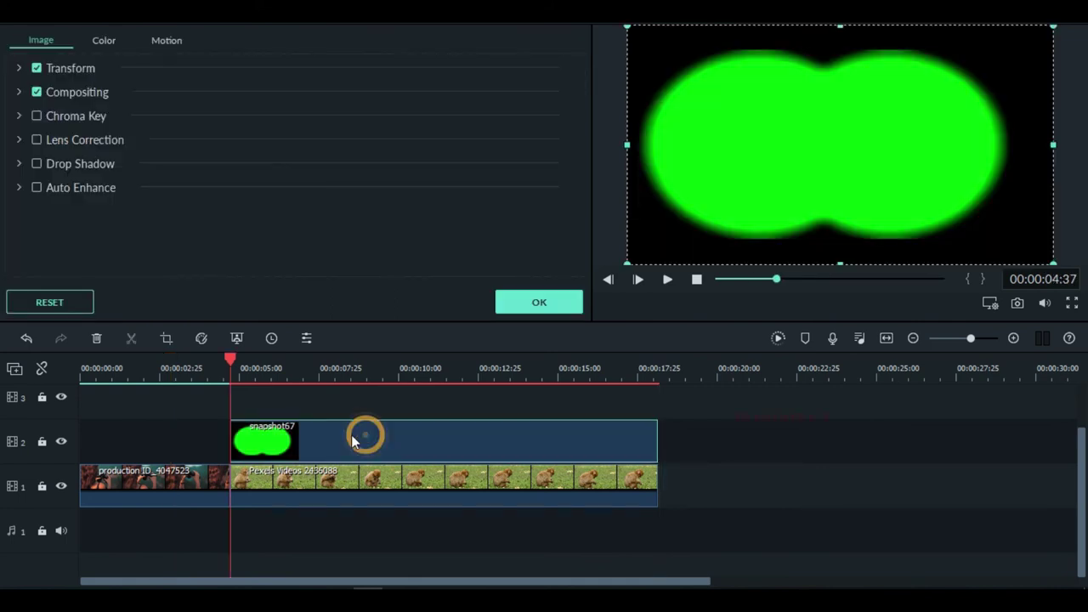
click(17, 117)
click(37, 116)
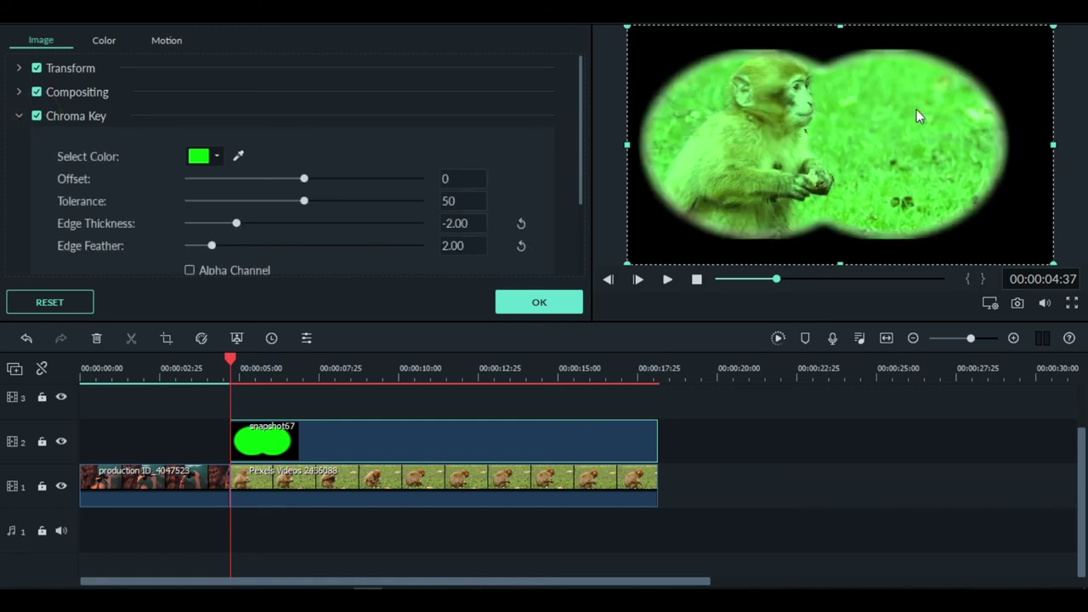
click(554, 305)
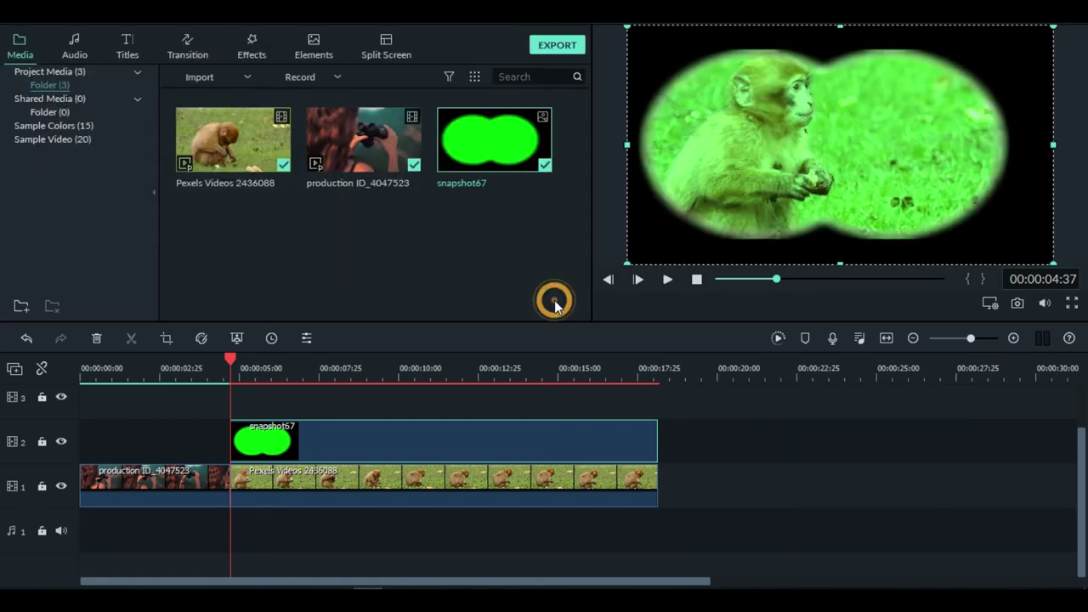
- Render the timeline preview and play back the sequence with the binocular overlay
click(191, 367)
click(779, 339)
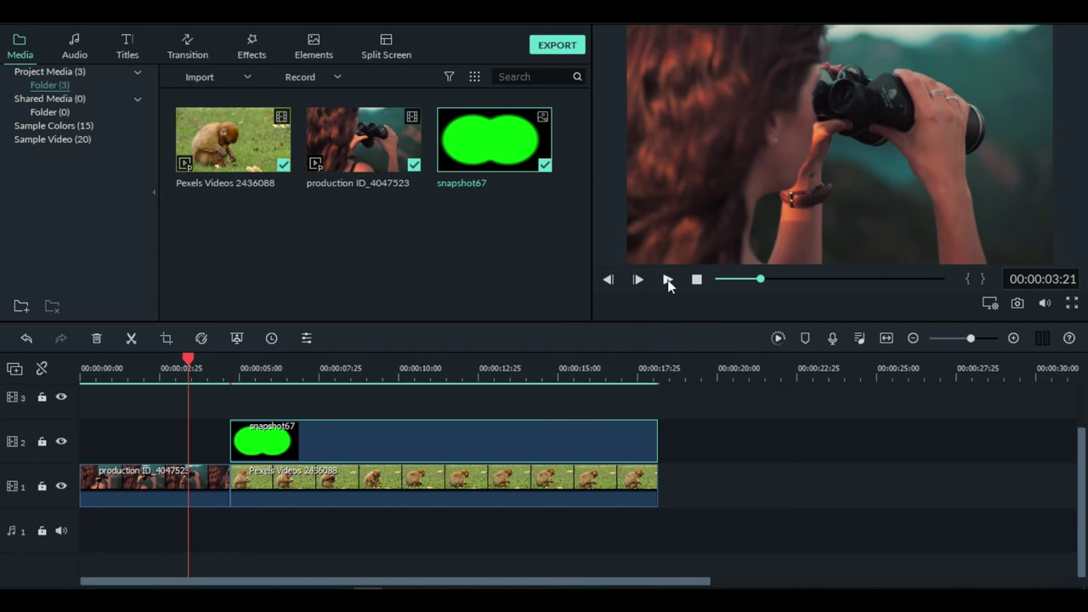
click(667, 281)
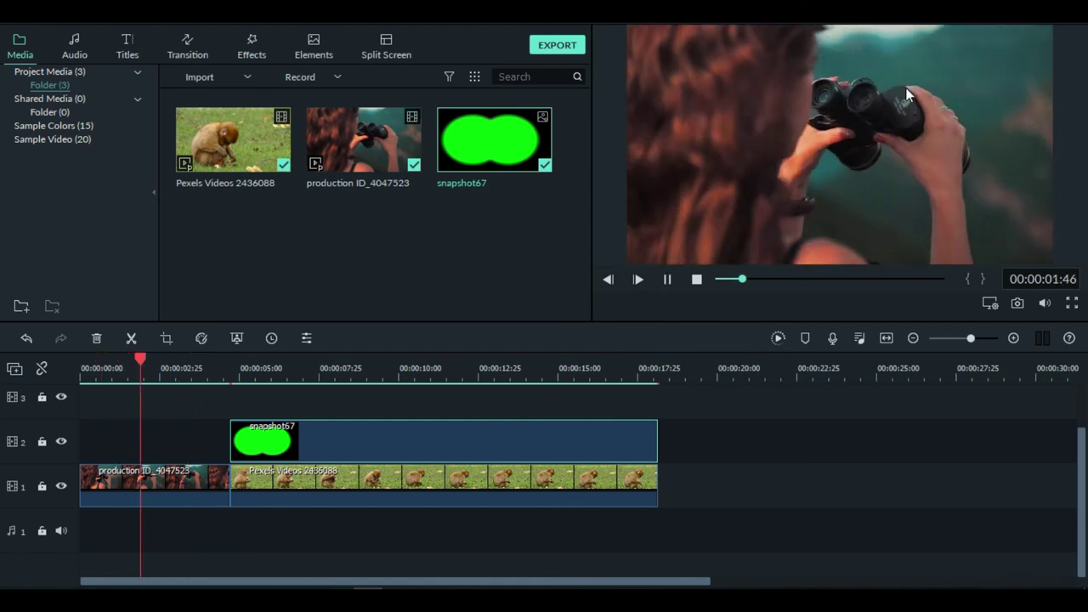